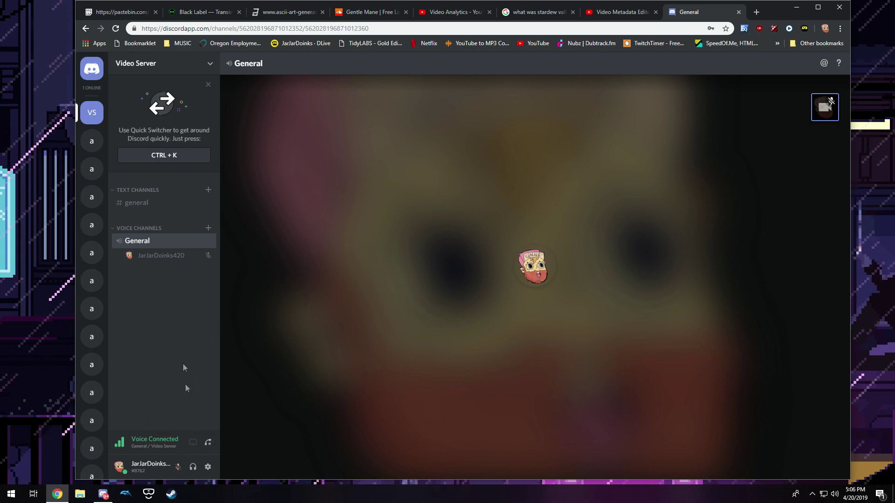
- Open Server Settings from the Video Server header menu
{"action": "left_click", "coordinate": [208, 64]}
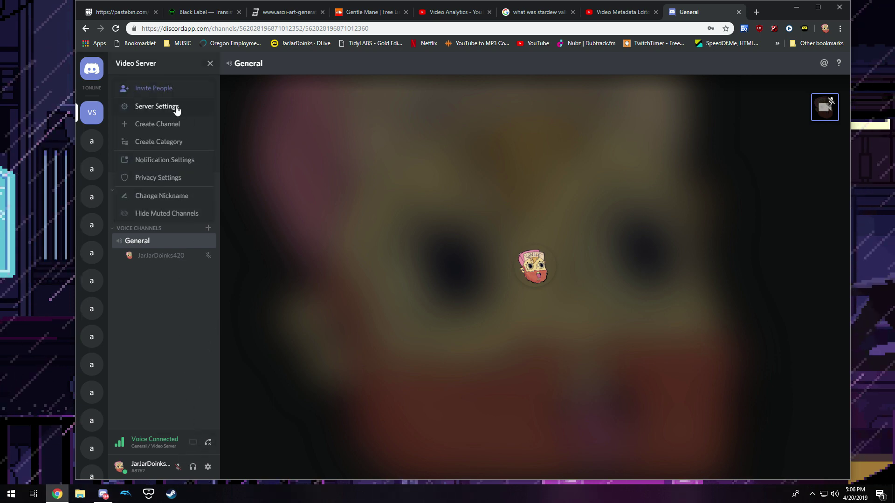
{"action": "left_click", "coordinate": [175, 110]}
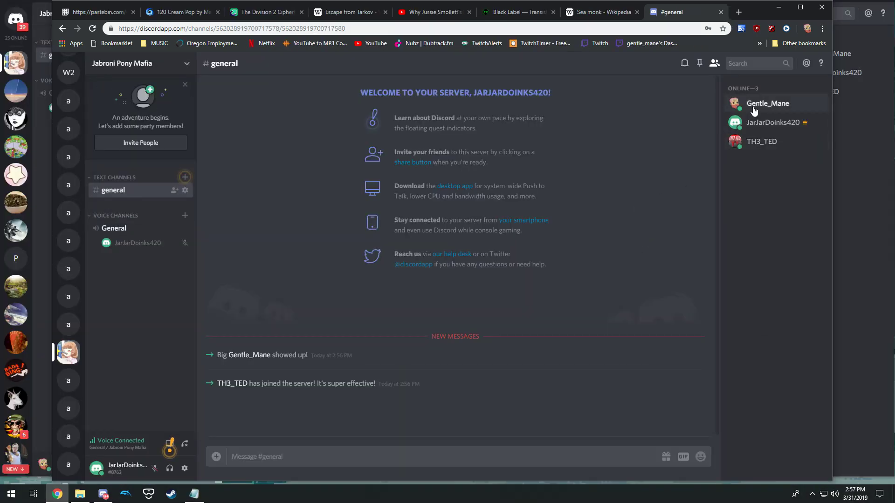
- Give the other member the God Emperor role from their right-click menu
{"action": "right_click", "coordinate": [753, 107]}
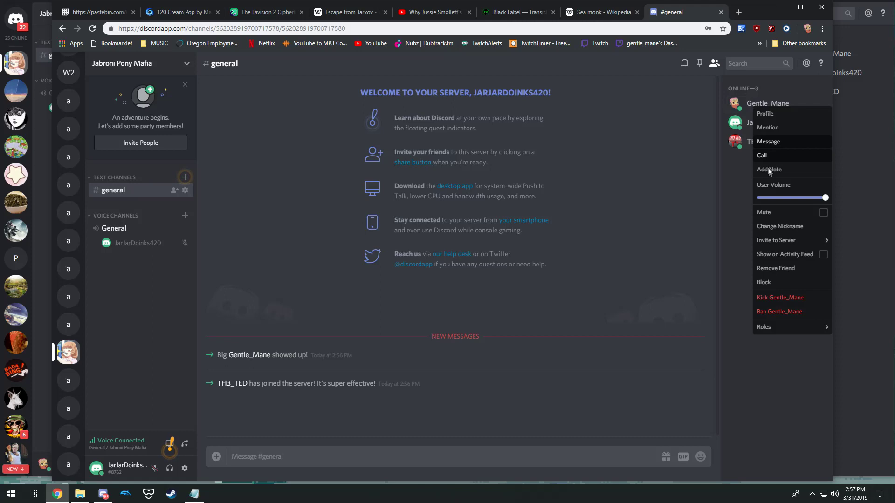
{"action": "mouse_move", "coordinate": [783, 327]}
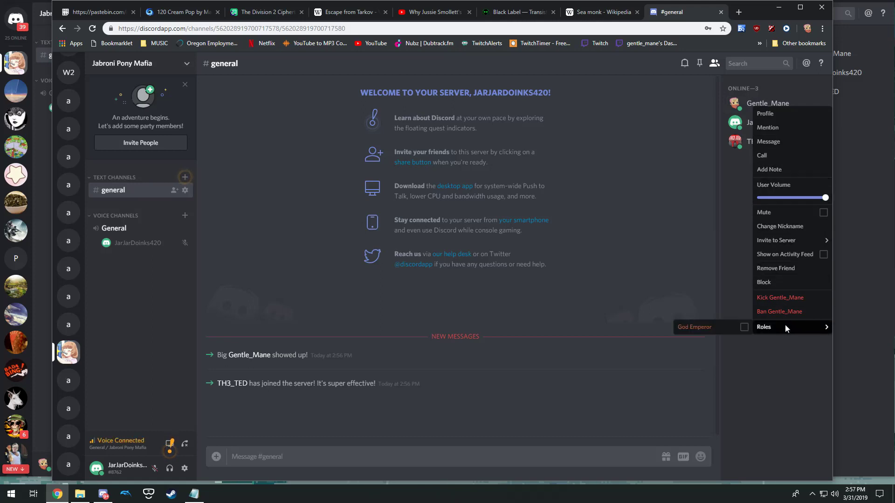
{"action": "left_click", "coordinate": [709, 325]}
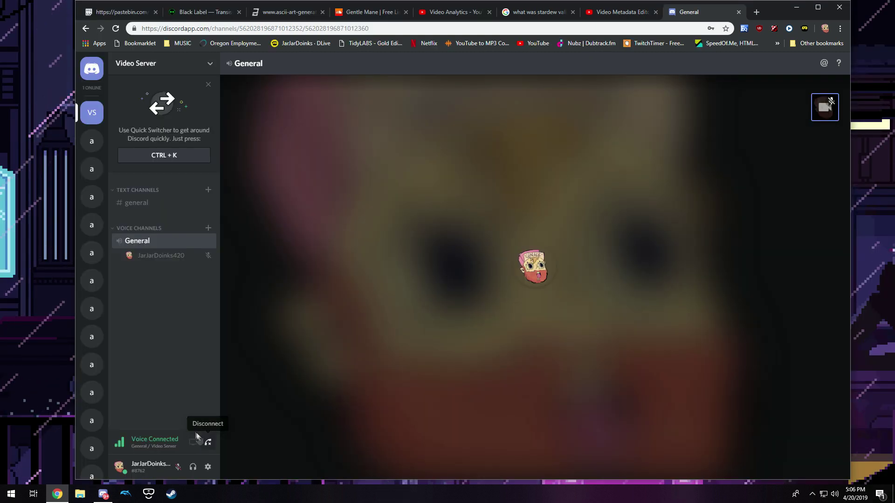
- Open the Members page of the Video Server settings
{"action": "left_click", "coordinate": [182, 69]}
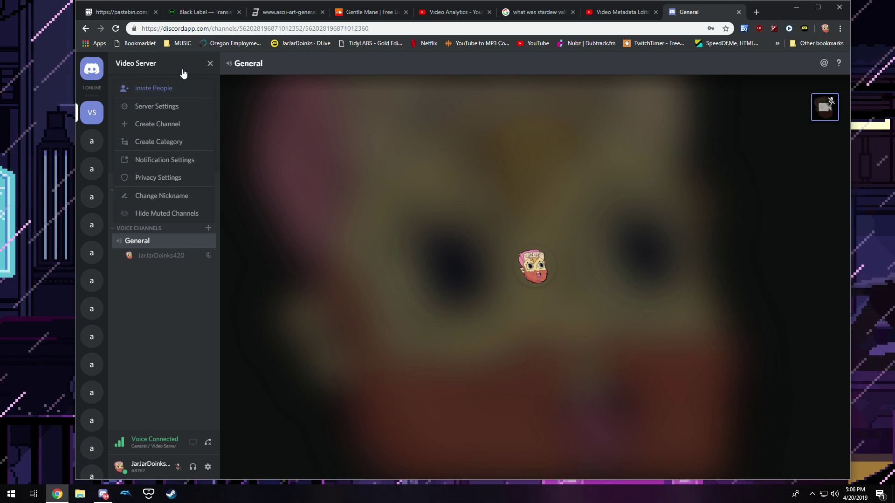
{"action": "left_click", "coordinate": [176, 106]}
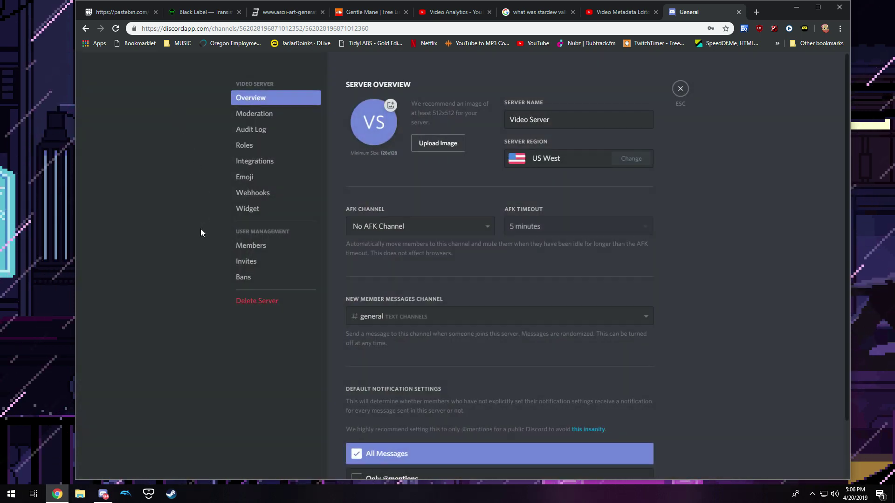
{"action": "left_click", "coordinate": [260, 244]}
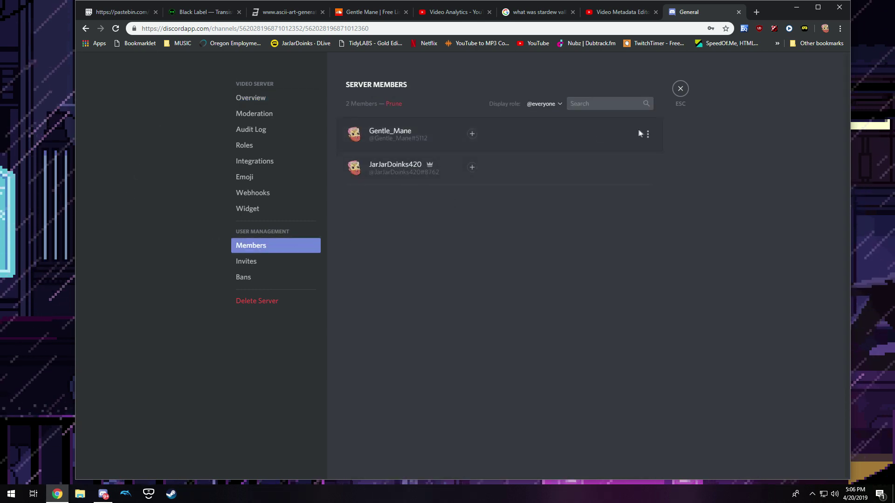
{"action": "left_click", "coordinate": [648, 133]}
{"action": "left_click", "coordinate": [673, 198]}
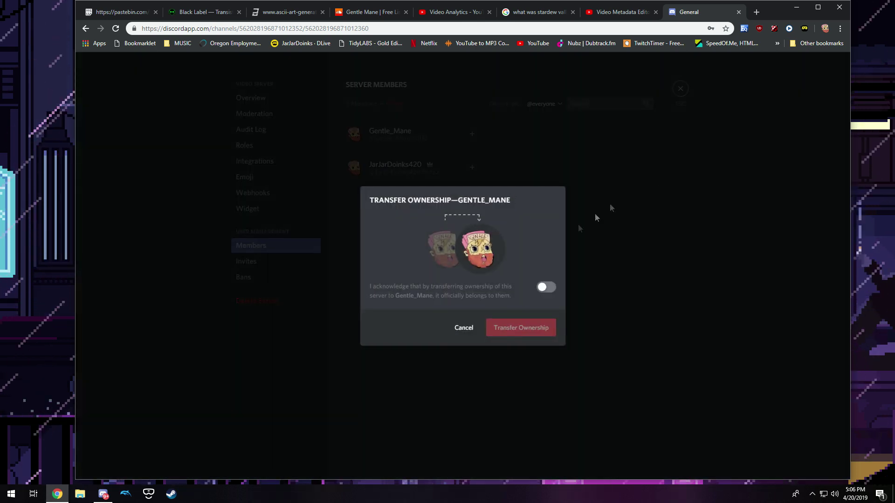
{"action": "left_click", "coordinate": [545, 287]}
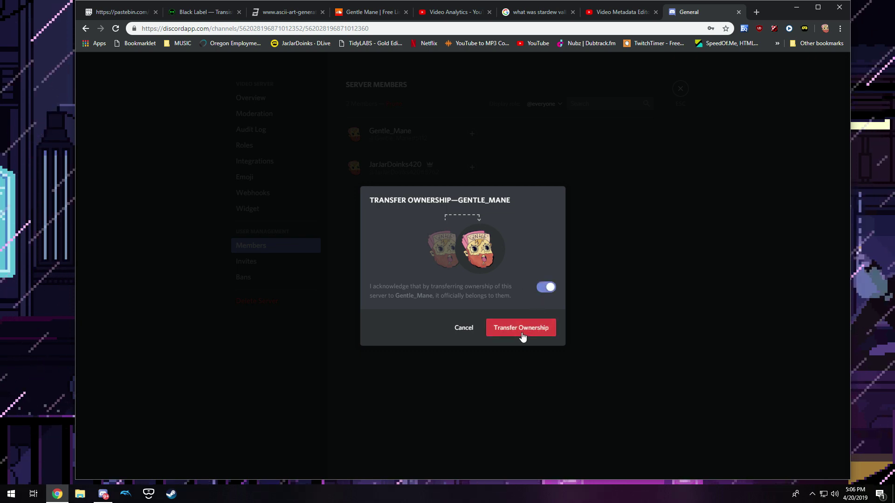
{"action": "left_click", "coordinate": [523, 337]}
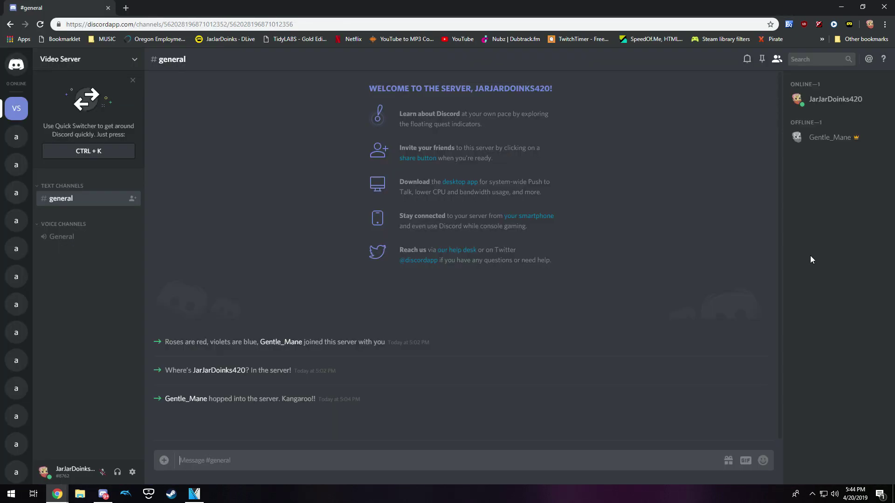
- Leave Video Server via its header menu, confirming in the Leave Server dialog
{"action": "left_click", "coordinate": [129, 65]}
{"action": "left_click", "coordinate": [91, 176]}
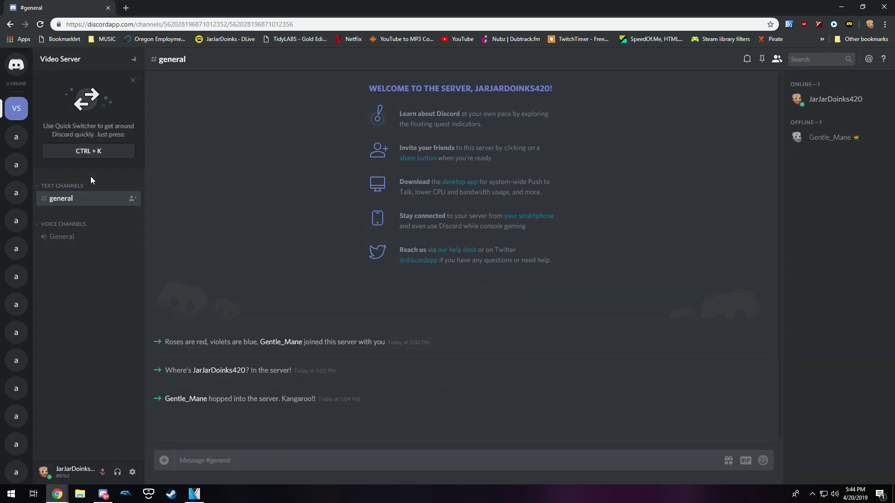
{"action": "left_click", "coordinate": [518, 296]}
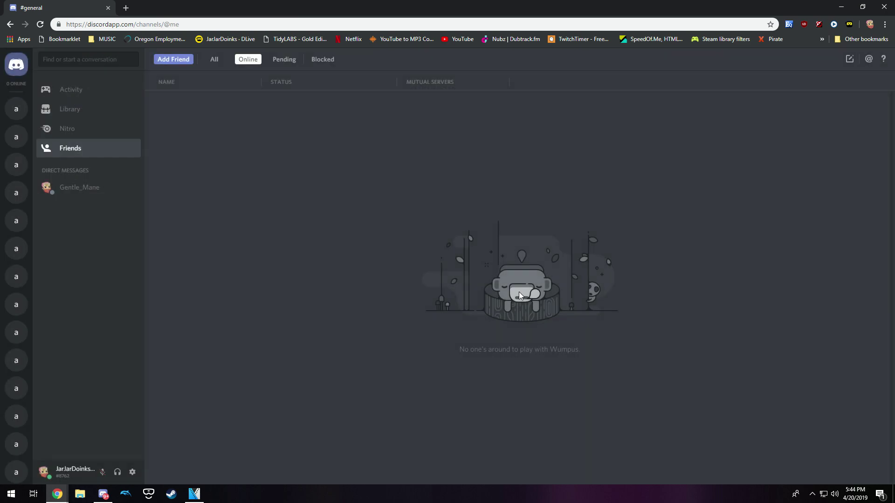